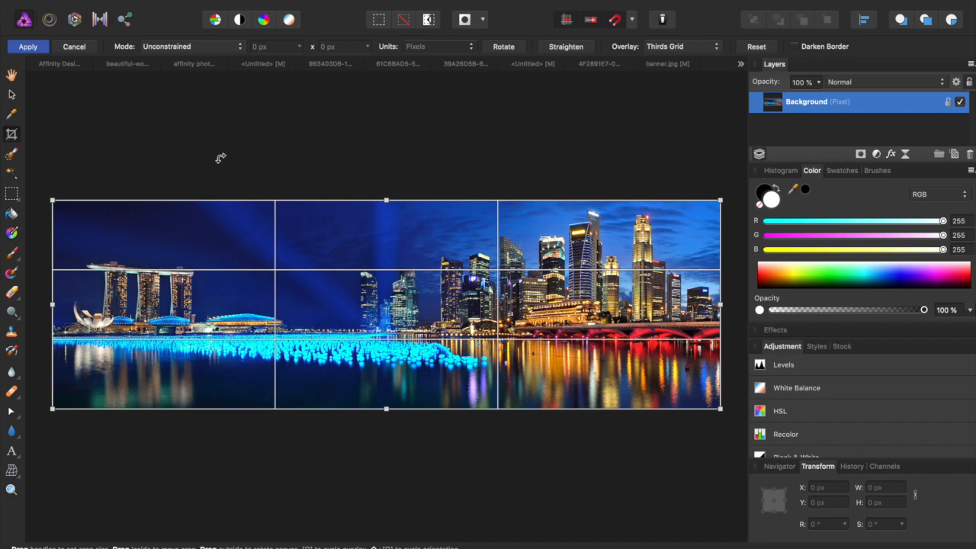
- Cancel the pending crop to keep the full panorama, and unlock the skyline layer
{"action": "left_click", "coordinate": [84, 47]}
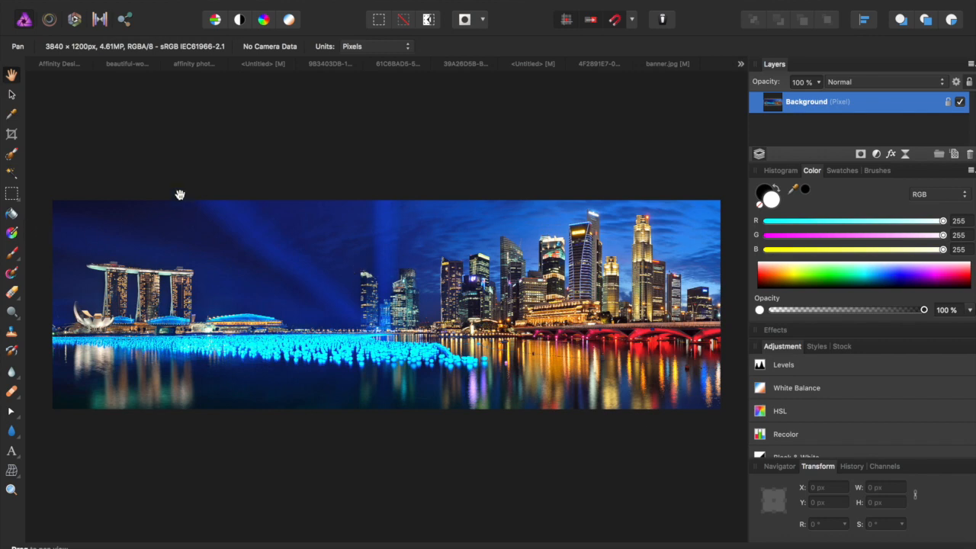
{"action": "left_click", "coordinate": [11, 94]}
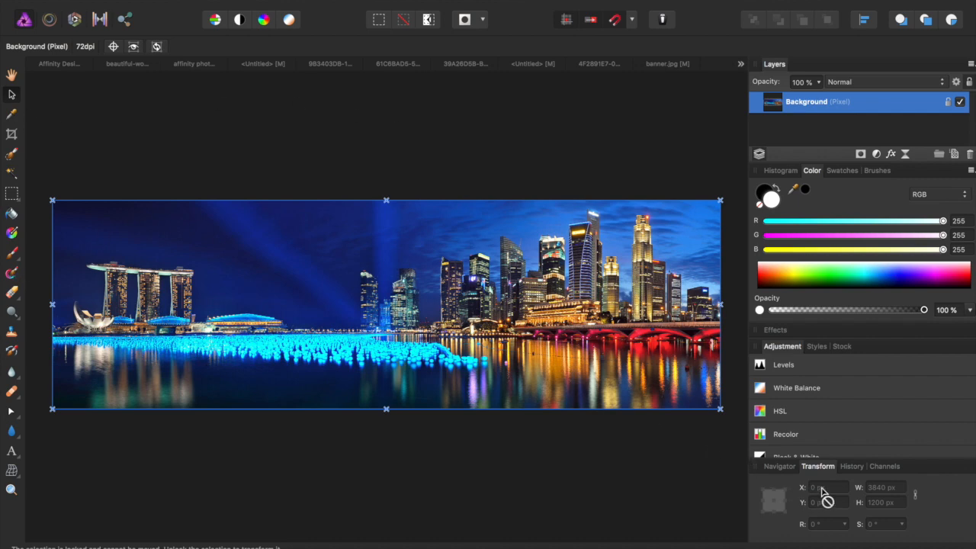
{"action": "left_click", "coordinate": [948, 103]}
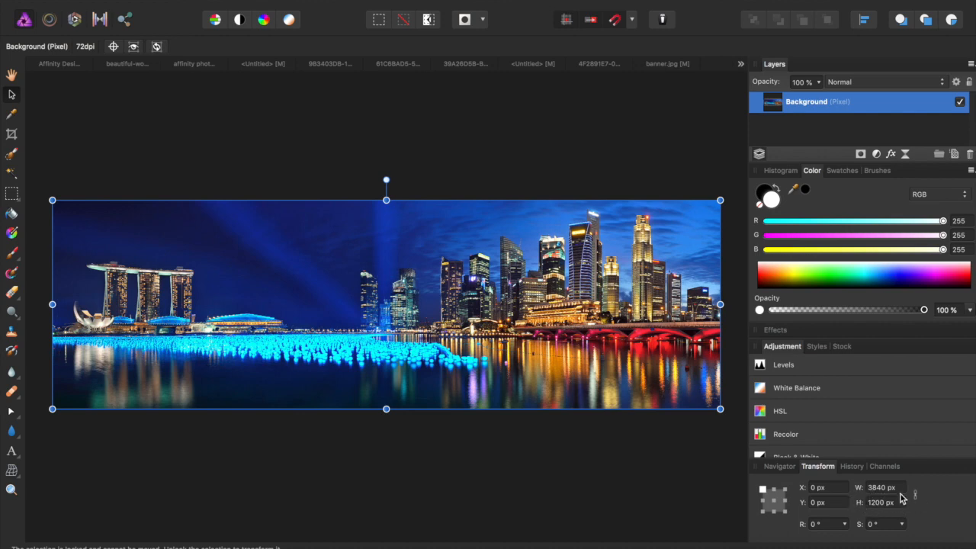
- Set the layer's width to 1200 px to match its 1200 px height
{"action": "left_click", "coordinate": [897, 503]}
{"action": "key", "text": "super+c"}
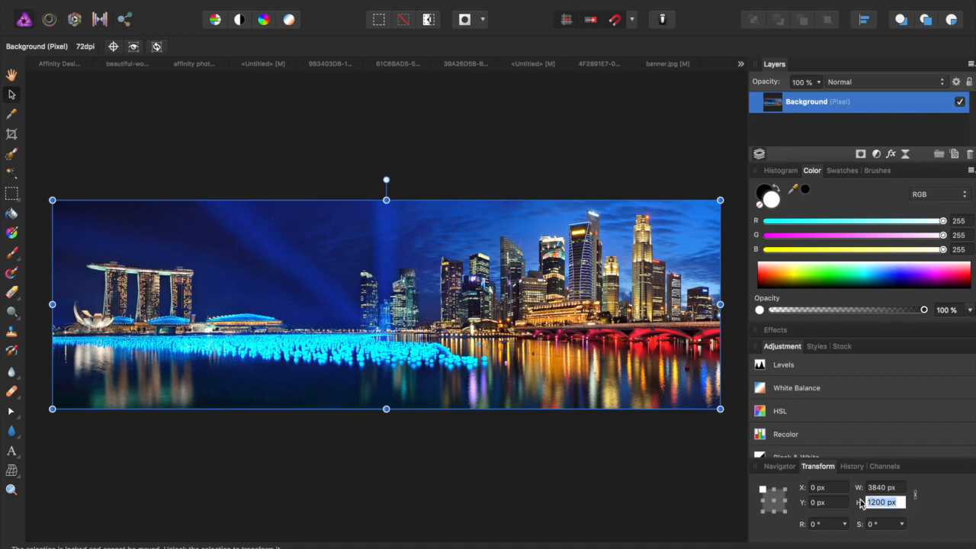
{"action": "left_click_drag", "start_coordinate": [897, 488], "coordinate": [842, 487]}
{"action": "key", "text": "super+v"}
{"action": "key", "text": "Return"}
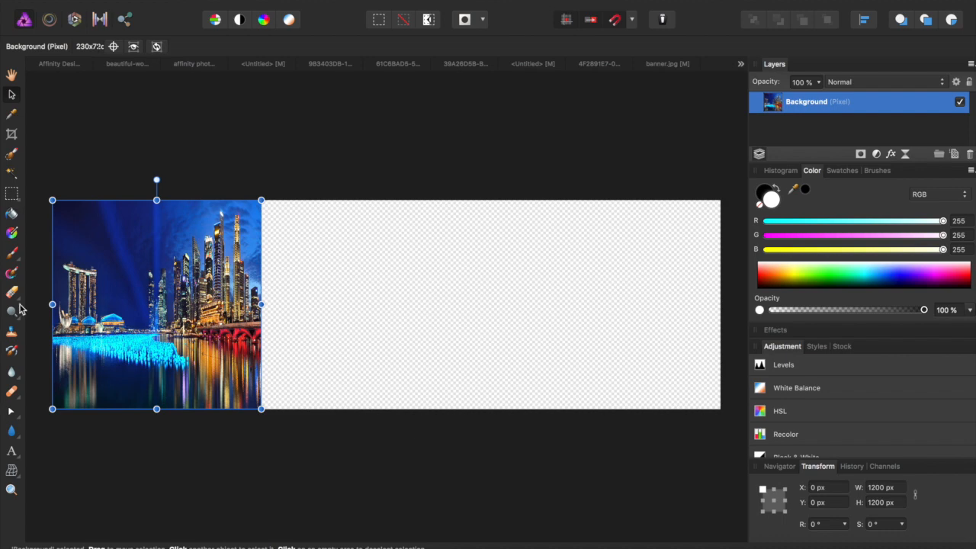
- Crop the canvas in Absolute Dimensions mode to a 1200 × 1200 px square around the squeezed skyline
{"action": "key", "text": "c"}
{"action": "left_click", "coordinate": [155, 49]}
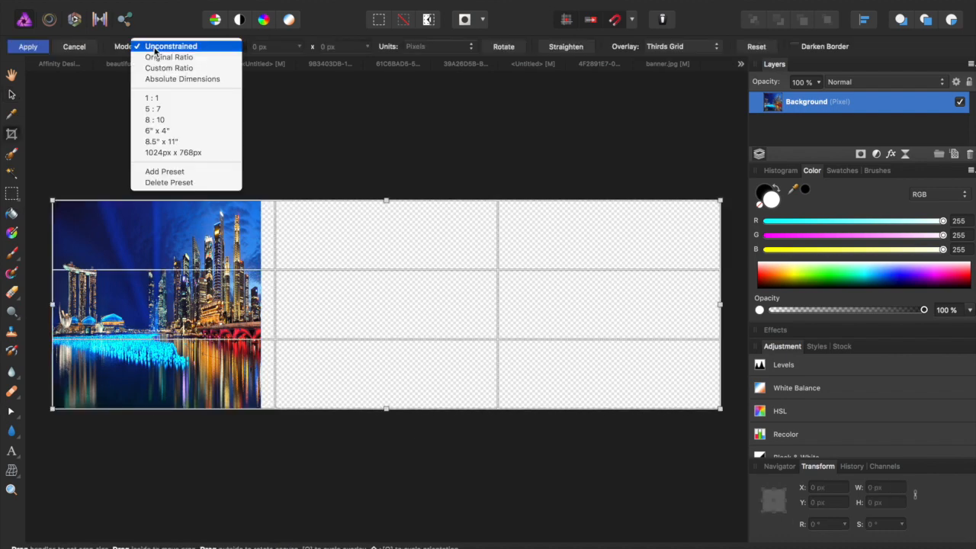
{"action": "left_click", "coordinate": [157, 80]}
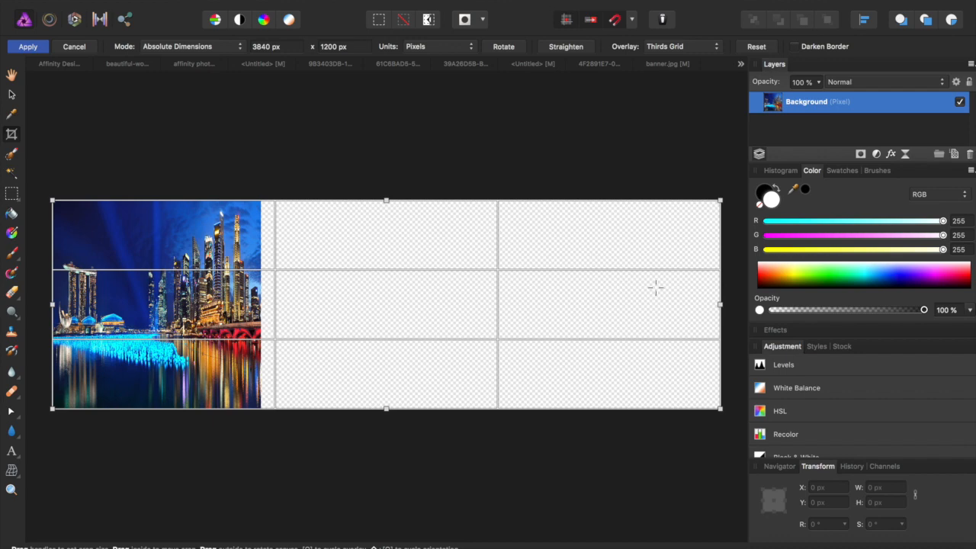
{"action": "left_click_drag", "start_coordinate": [719, 305], "coordinate": [261, 305]}
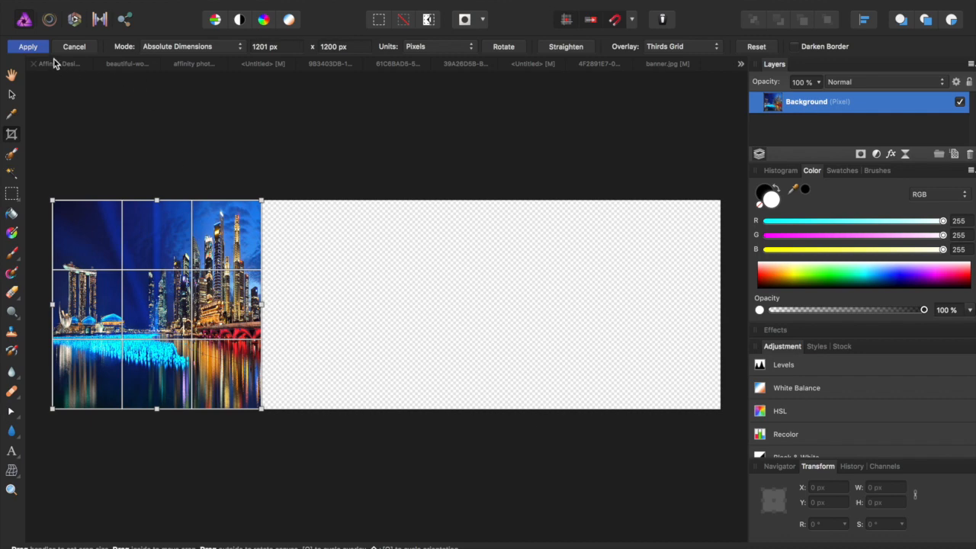
{"action": "left_click", "coordinate": [268, 48]}
{"action": "type", "text": "120"}
{"action": "key", "text": "Return"}
{"action": "left_click", "coordinate": [28, 47]}
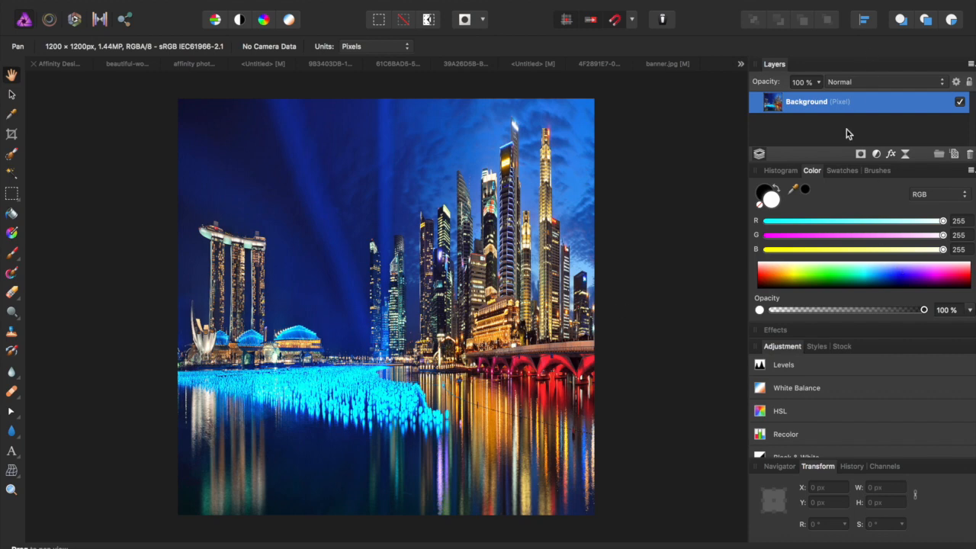
- Duplicate the skyline layer and flip the copy horizontally
{"action": "key", "text": "super+j"}
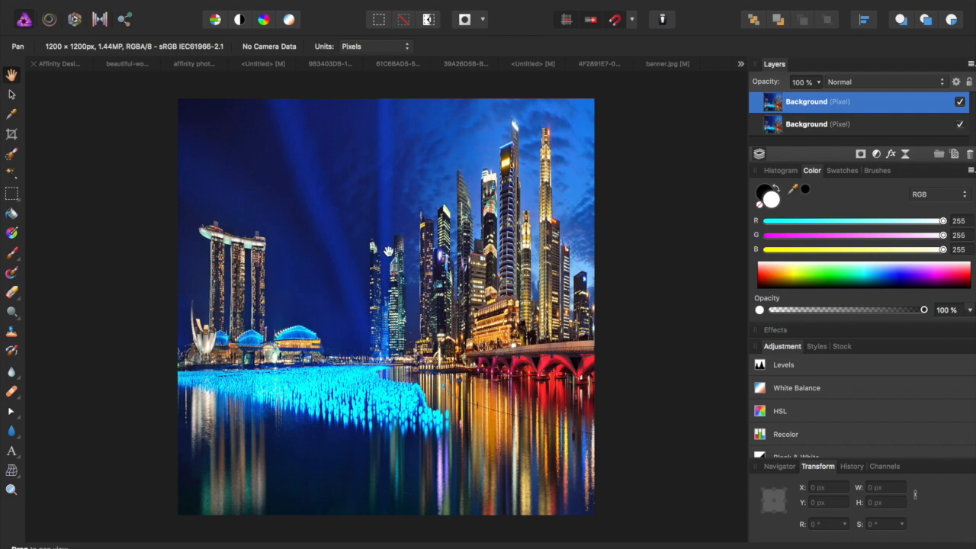
{"action": "right_click", "coordinate": [391, 253]}
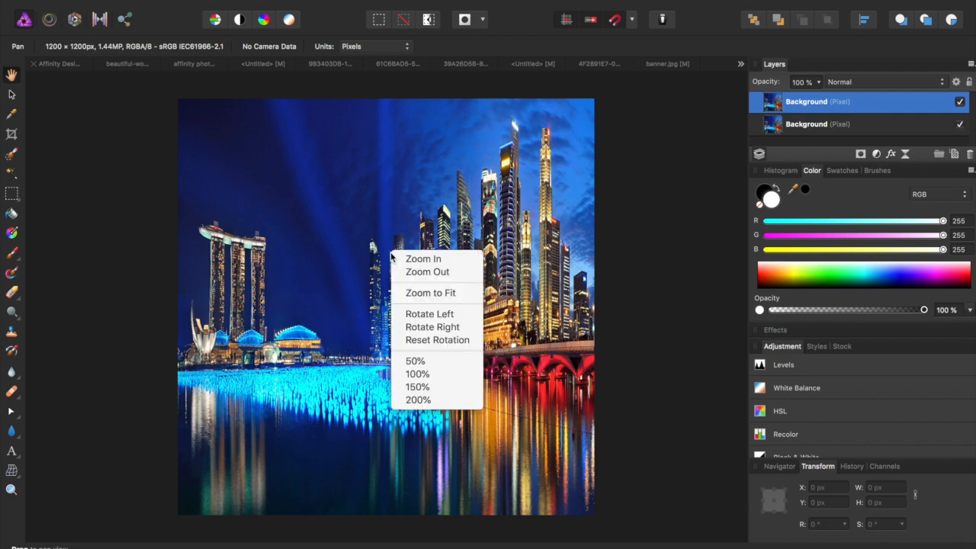
{"action": "left_click", "coordinate": [343, 306]}
{"action": "key", "text": "v"}
{"action": "right_click", "coordinate": [344, 306]}
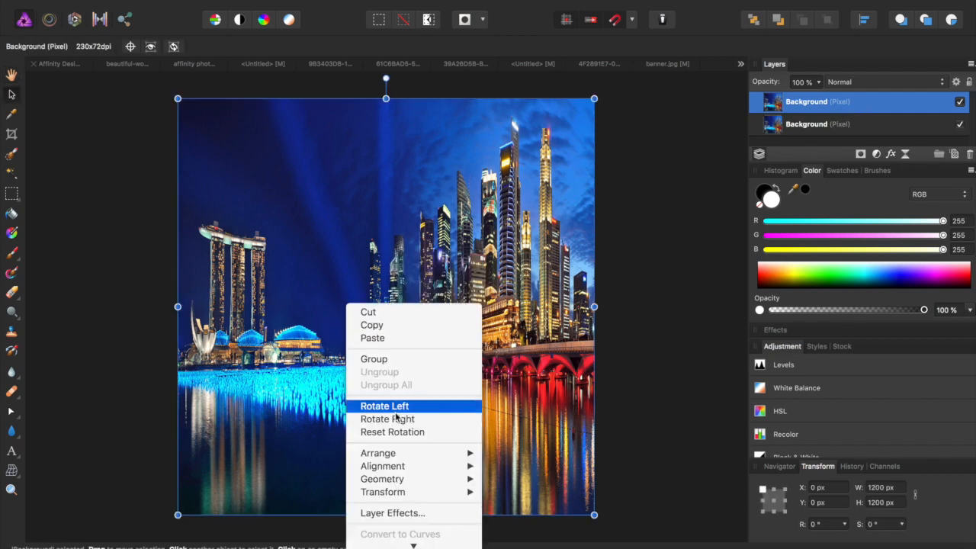
{"action": "mouse_move", "coordinate": [461, 492]}
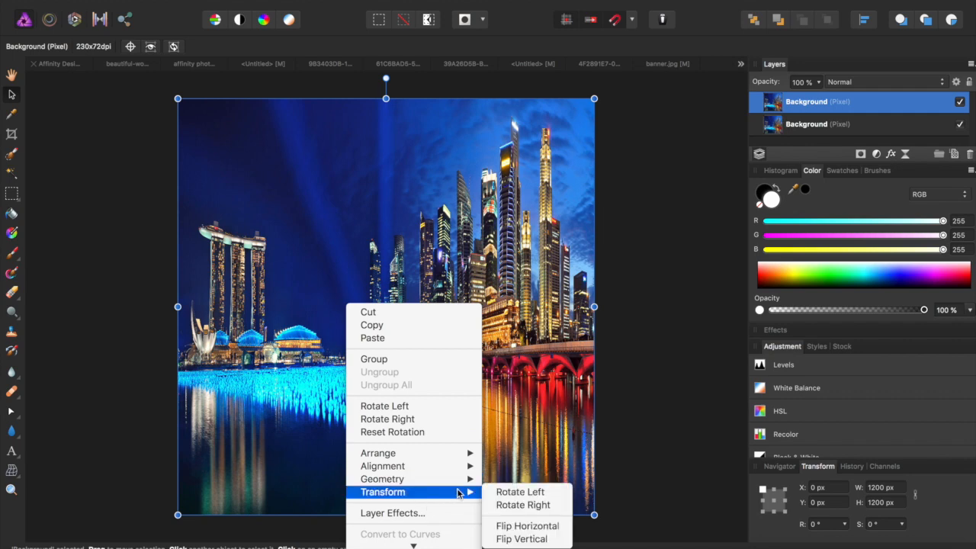
{"action": "left_click", "coordinate": [501, 526]}
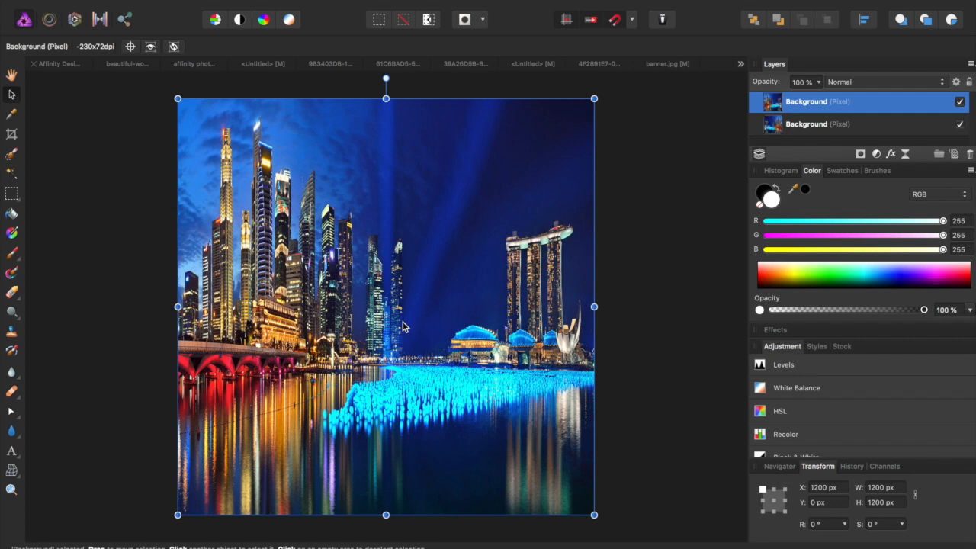
- Deselect, then add an empty mask to the flipped top layer
{"action": "left_click", "coordinate": [703, 232]}
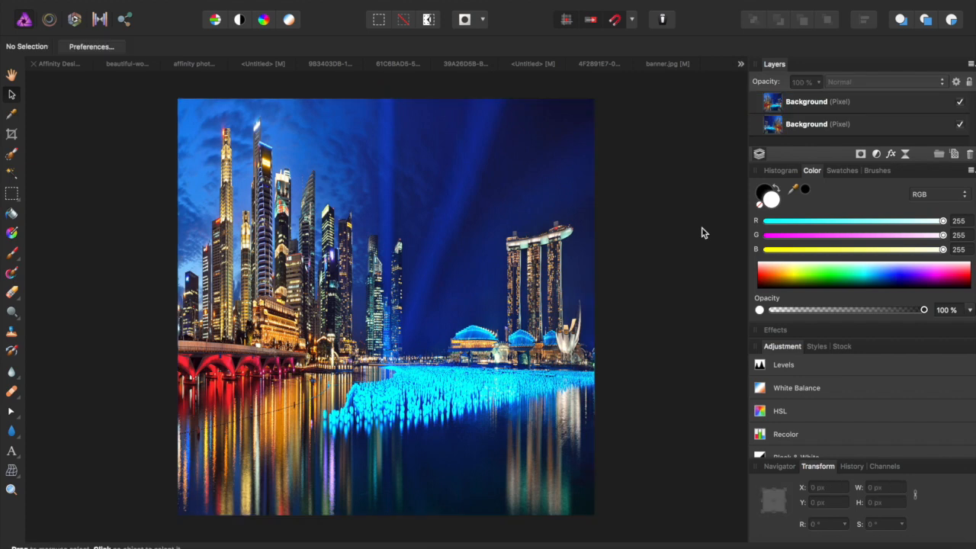
{"action": "left_click", "coordinate": [821, 101]}
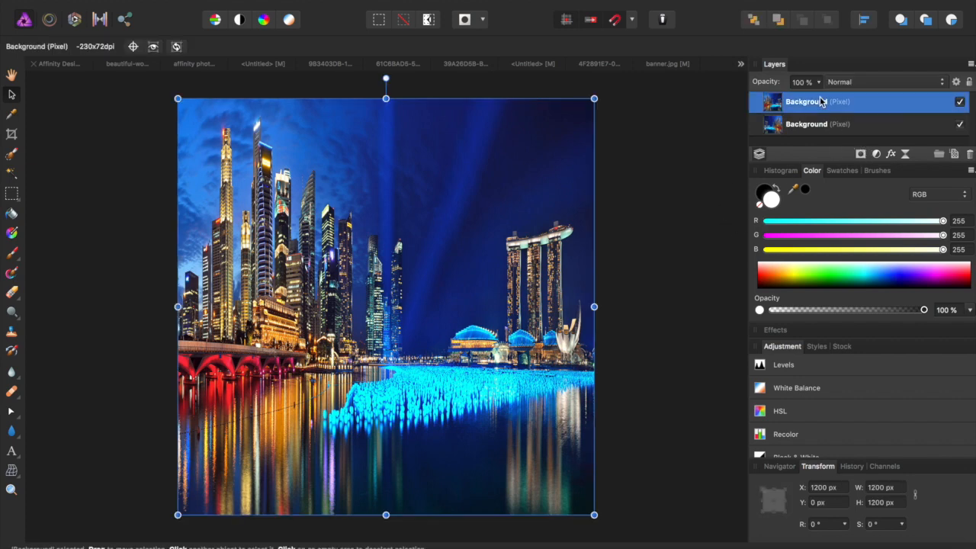
{"action": "left_click", "coordinate": [859, 154]}
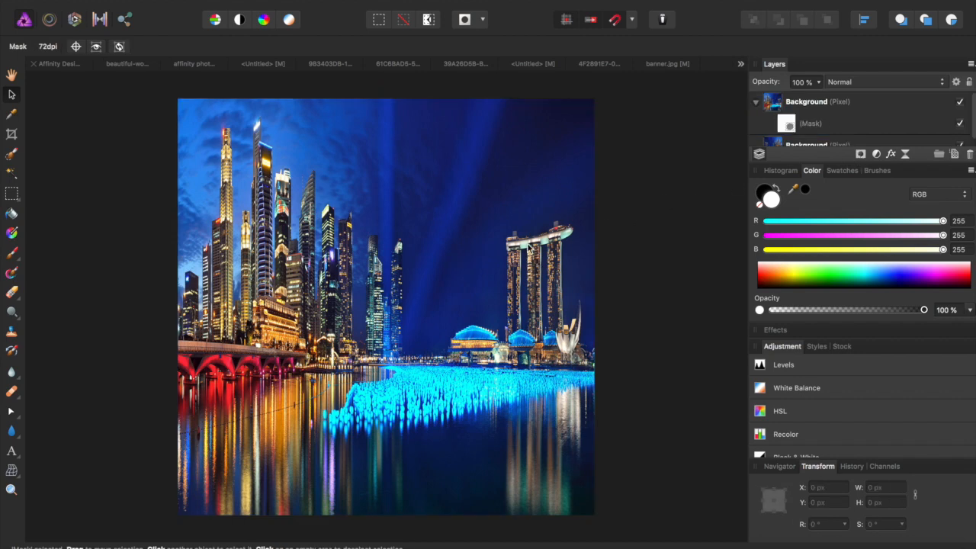
- Draw a black gradient on the mask to blend the mirrored copy in at the right edge
{"action": "key", "text": "g"}
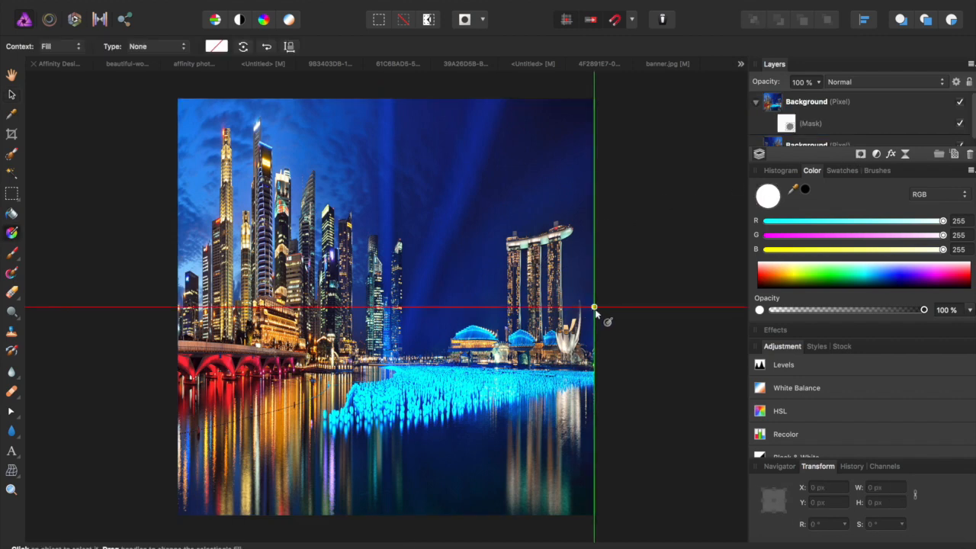
{"action": "left_click_drag", "start_coordinate": [594, 307], "coordinate": [541, 307]}
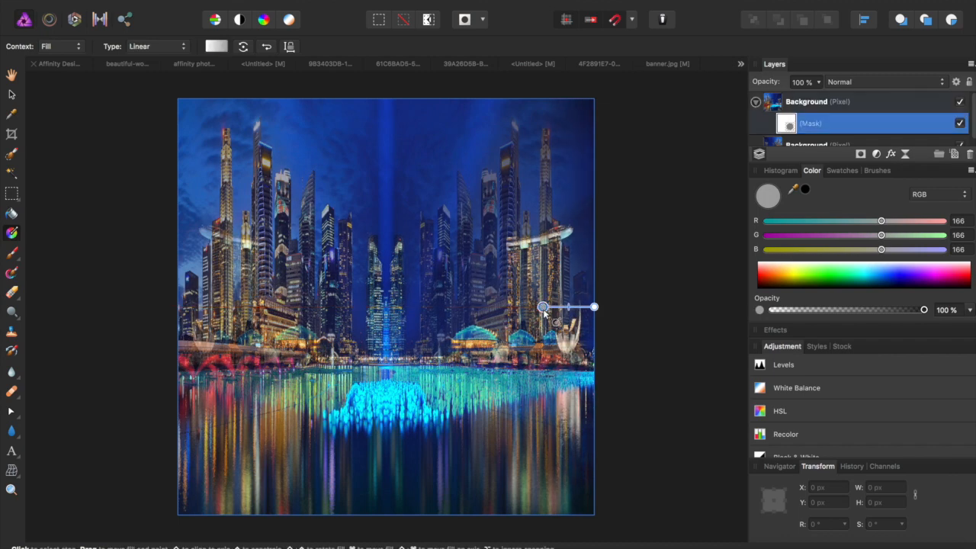
{"action": "left_click", "coordinate": [804, 190]}
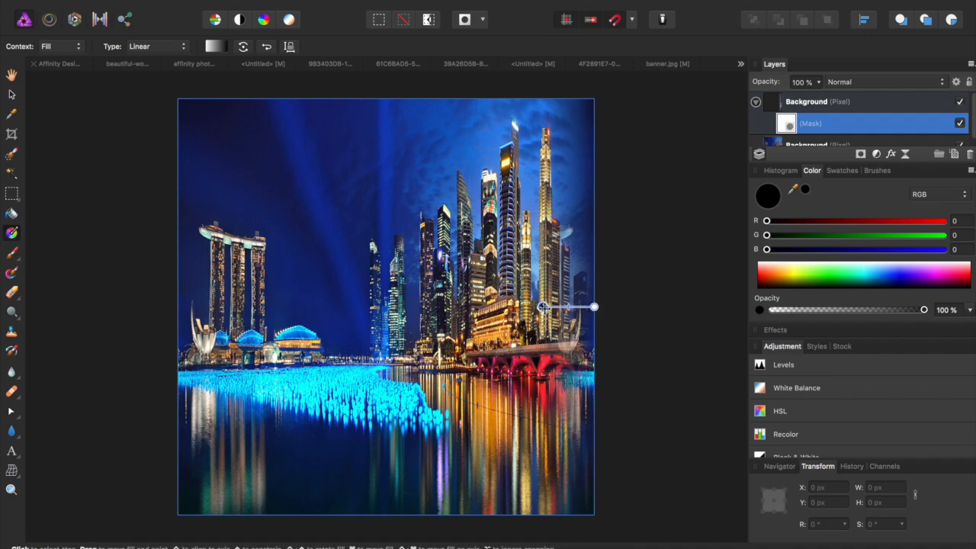
{"action": "left_click_drag", "start_coordinate": [542, 306], "coordinate": [564, 306]}
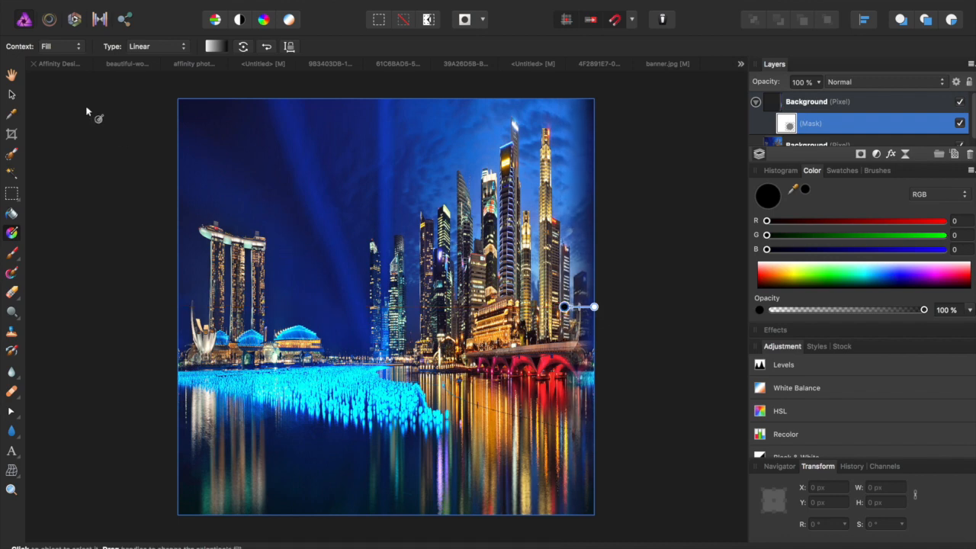
- Merge the visible layers into one new layer and delete the old Background layer
{"action": "left_click", "coordinate": [854, 102]}
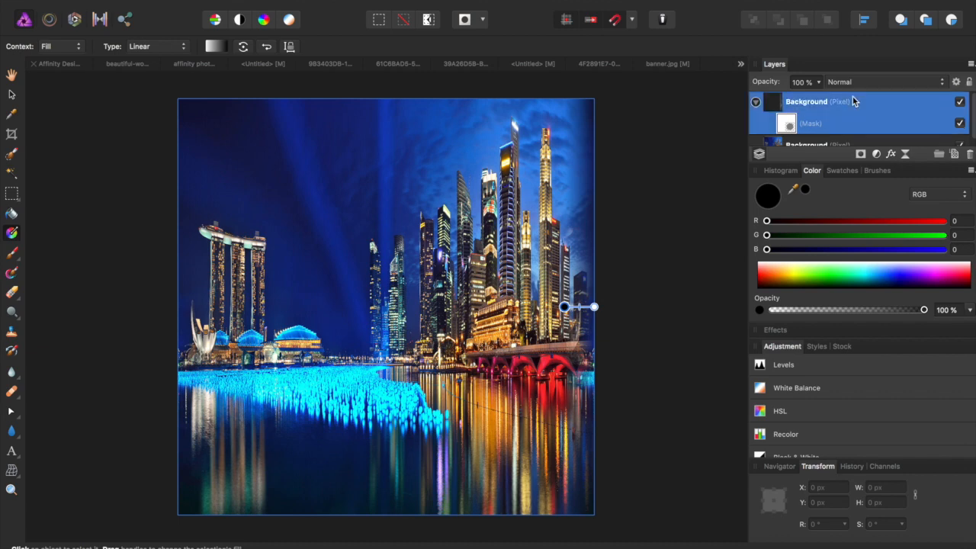
{"action": "right_click", "coordinate": [853, 99]}
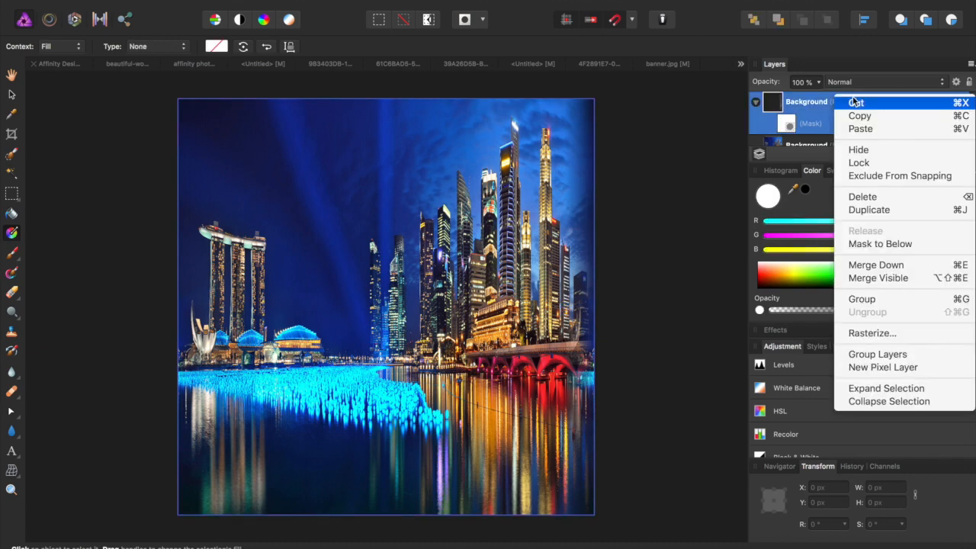
{"action": "left_click", "coordinate": [893, 280]}
{"action": "left_click", "coordinate": [807, 127]}
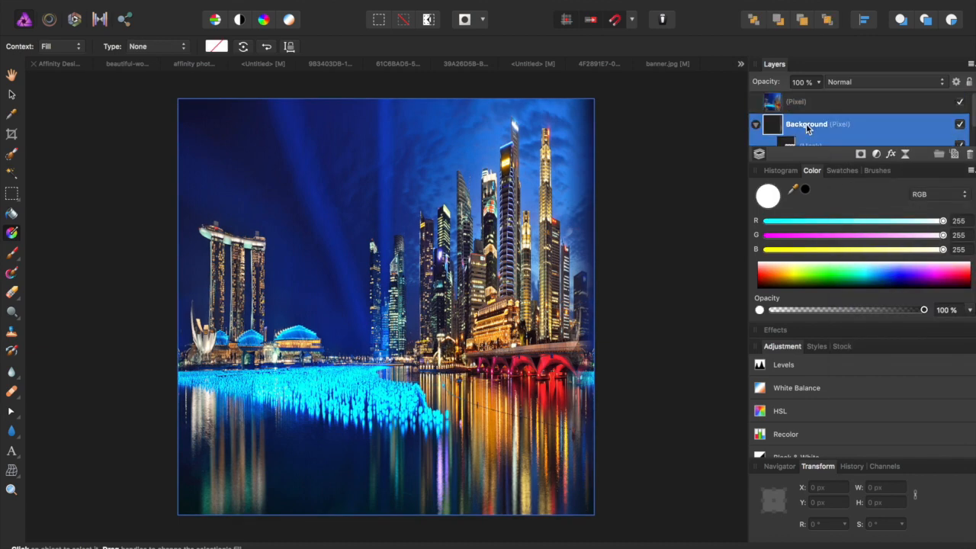
{"action": "key", "text": "Delete"}
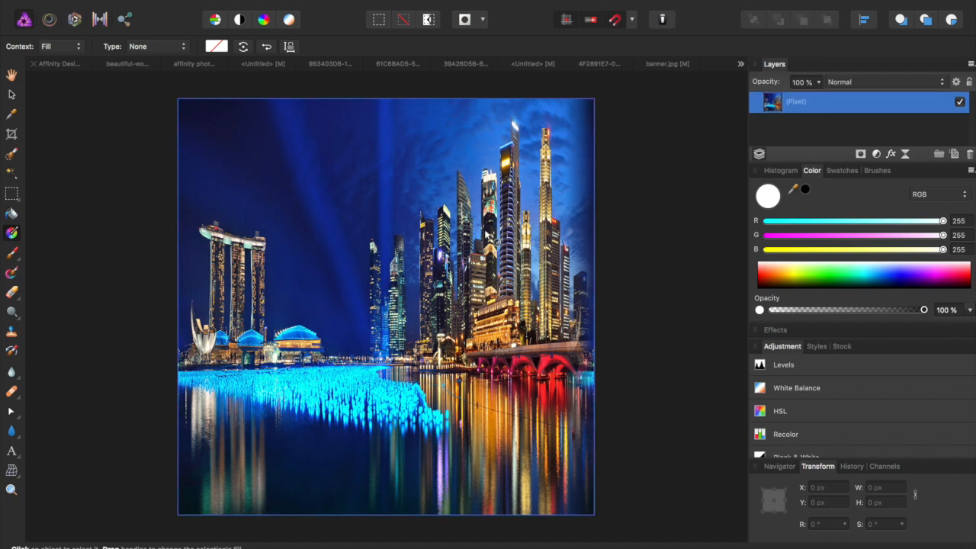
- Flip the merged skyline layer vertically so it is upside down
{"action": "key", "text": "v"}
{"action": "right_click", "coordinate": [485, 231]}
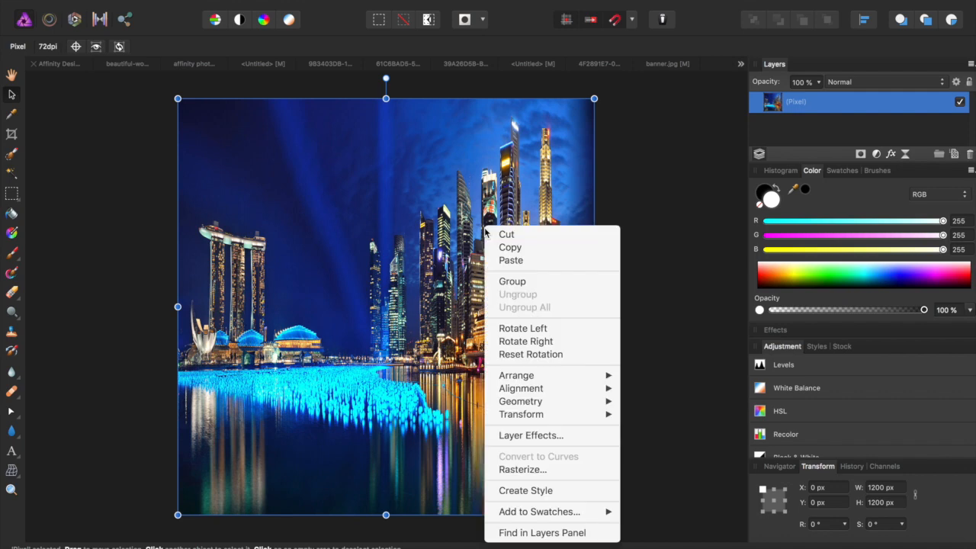
{"action": "mouse_move", "coordinate": [522, 419]}
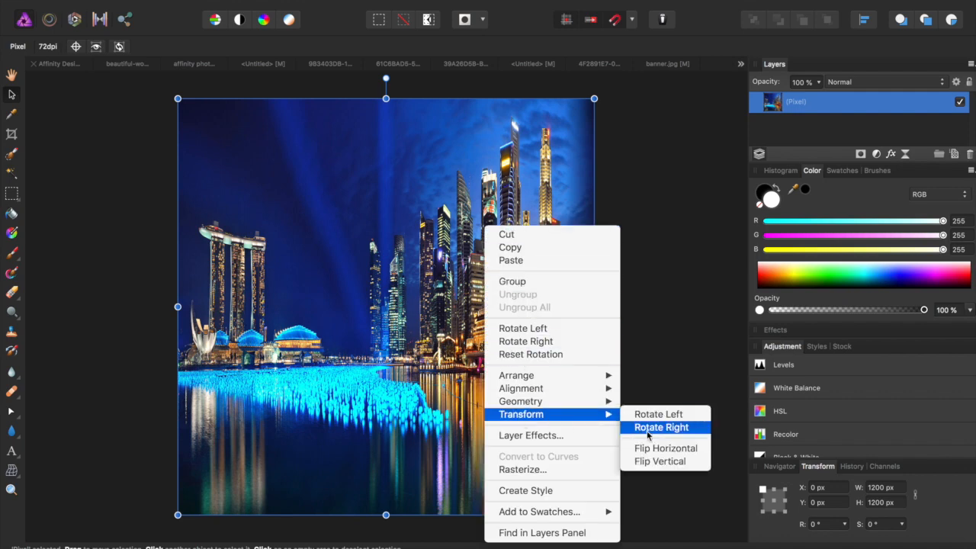
{"action": "left_click", "coordinate": [645, 461]}
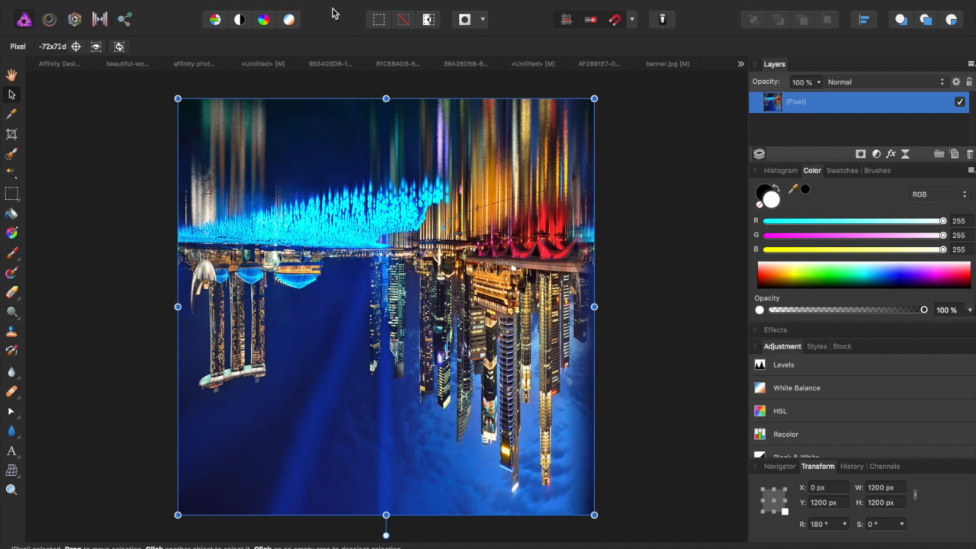
- Apply the Distort > Rectangular To Polar filter to form the tiny planet
{"action": "left_click", "coordinate": [394, 0]}
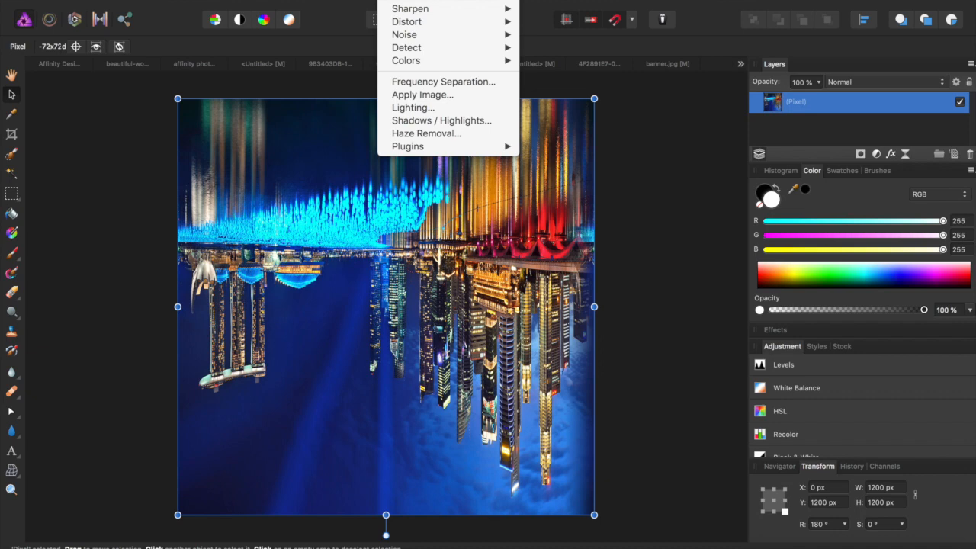
{"action": "mouse_move", "coordinate": [410, 22]}
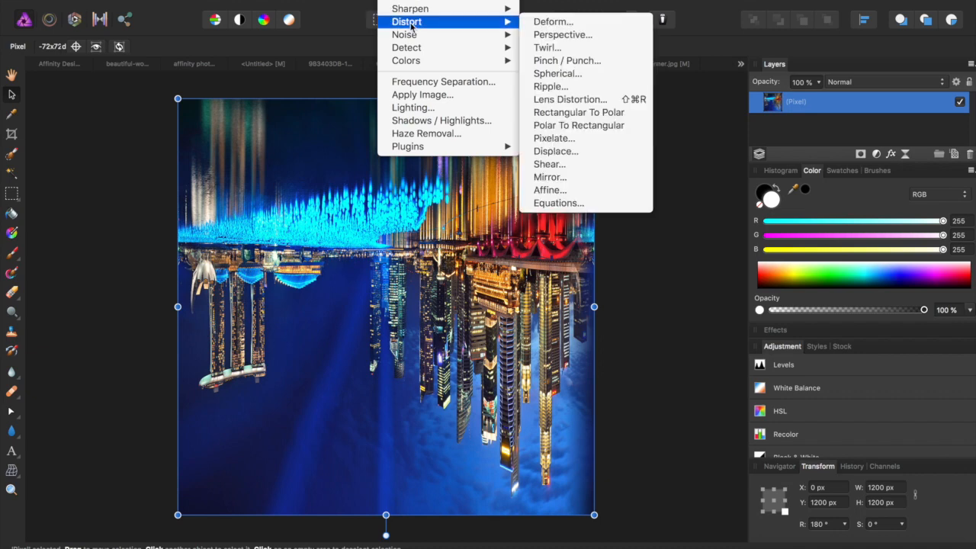
{"action": "left_click", "coordinate": [557, 114]}
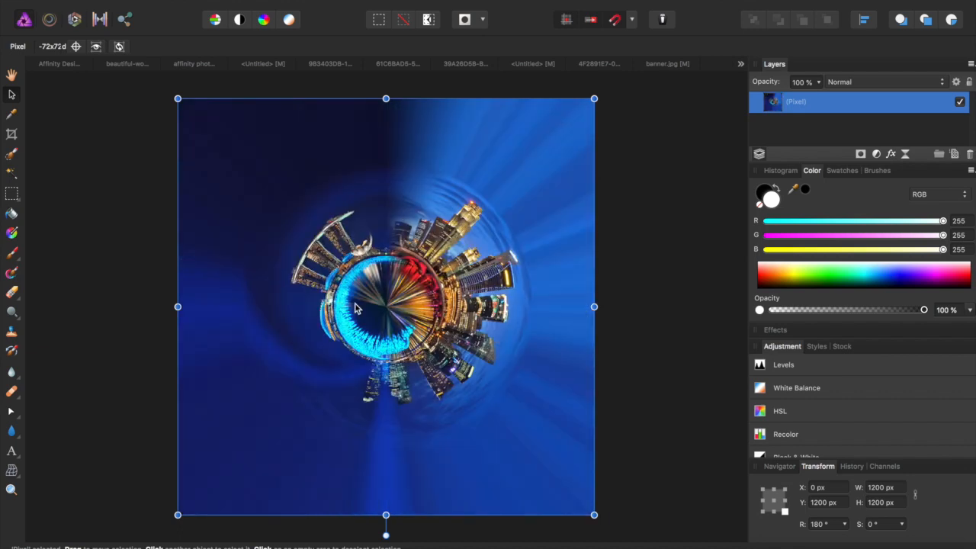
{"action": "scroll", "coordinate": [354, 307], "scroll_direction": "up", "scroll_amount": 3}
{"action": "scroll", "coordinate": [354, 307], "scroll_direction": "right", "scroll_amount": 1}
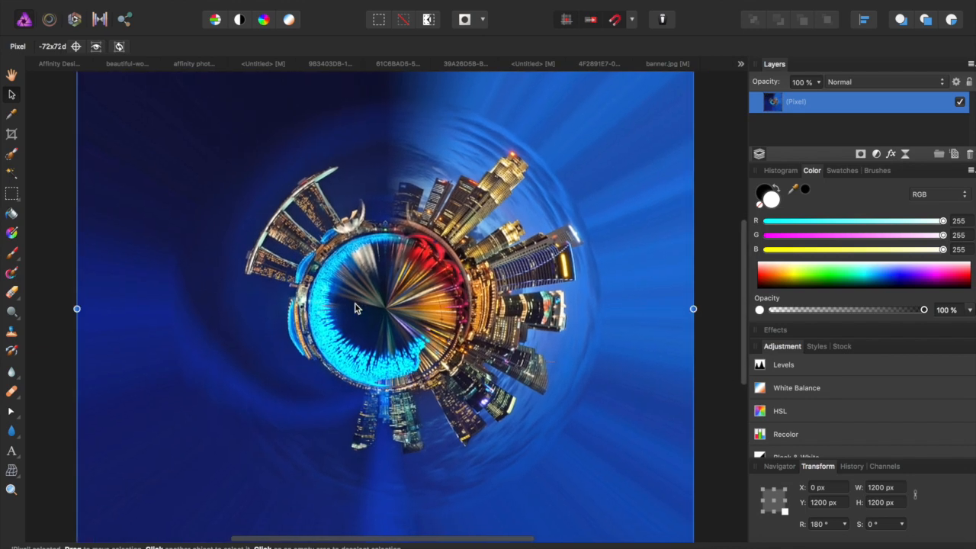
{"action": "scroll", "coordinate": [354, 307], "scroll_direction": "up", "scroll_amount": 2}
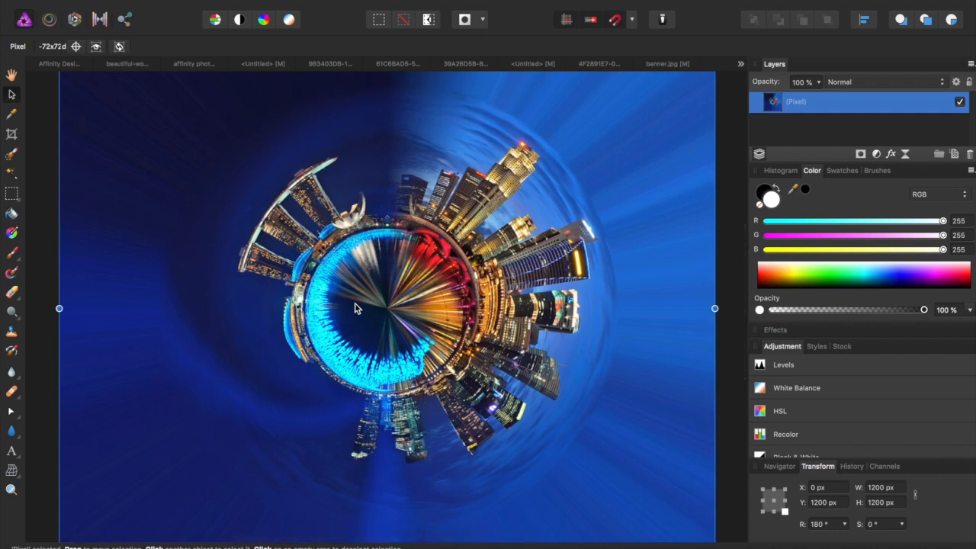
{"action": "scroll", "coordinate": [354, 307], "scroll_direction": "up", "scroll_amount": 4}
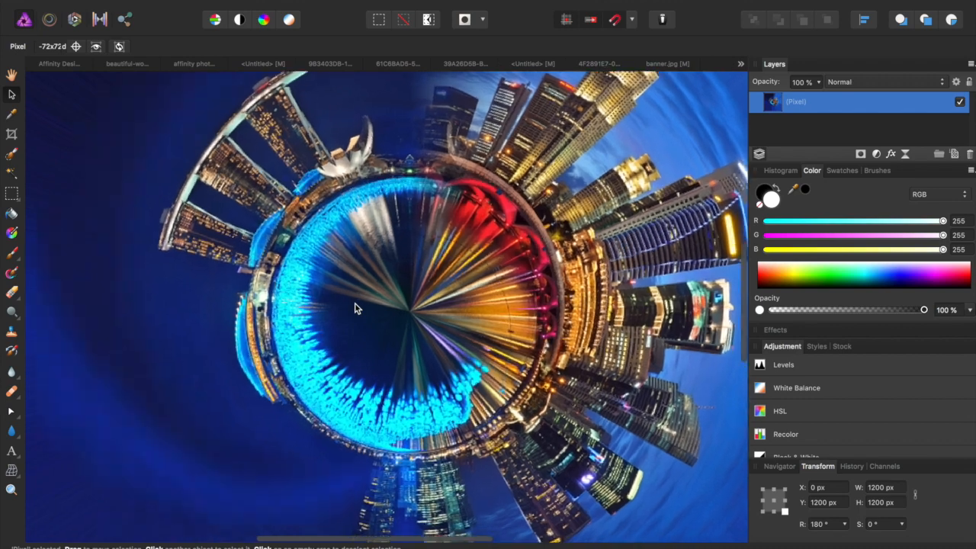
{"action": "scroll", "coordinate": [354, 307], "scroll_direction": "down", "scroll_amount": 1}
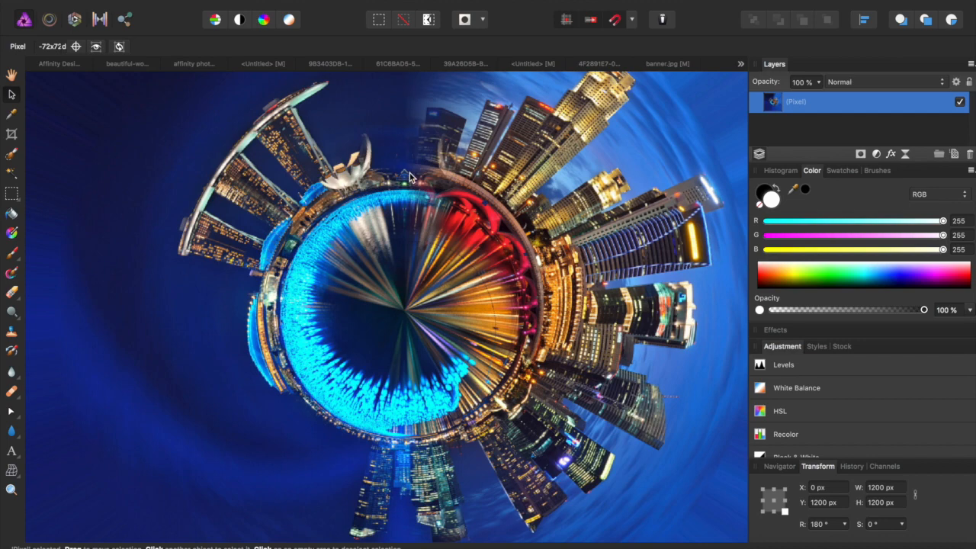
{"action": "scroll", "coordinate": [399, 206], "scroll_direction": "up", "scroll_amount": 1}
{"action": "scroll", "coordinate": [398, 205], "scroll_direction": "up", "scroll_amount": 5}
{"action": "scroll", "coordinate": [419, 294], "scroll_direction": "down", "scroll_amount": 3}
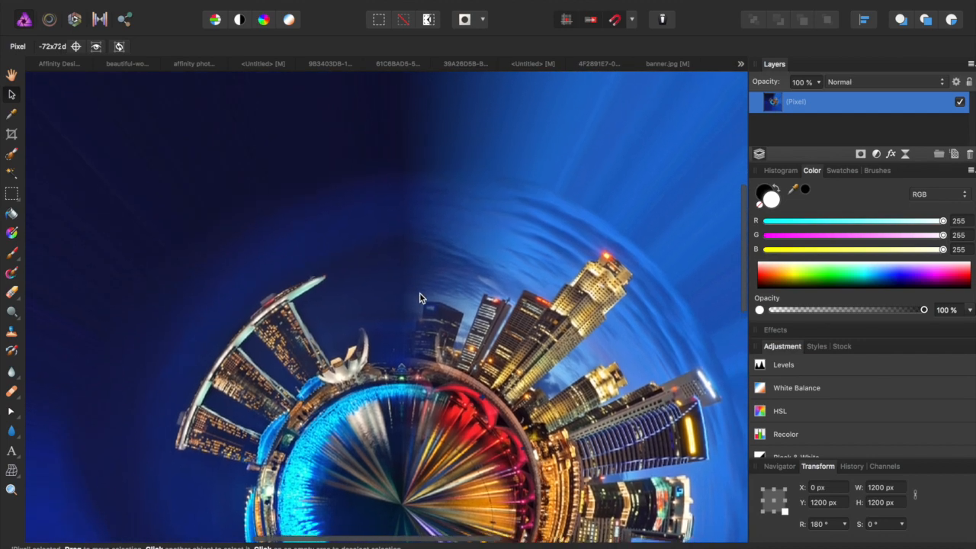
{"action": "scroll", "coordinate": [419, 294], "scroll_direction": "down", "scroll_amount": 4}
{"action": "scroll", "coordinate": [419, 294], "scroll_direction": "down", "scroll_amount": 3}
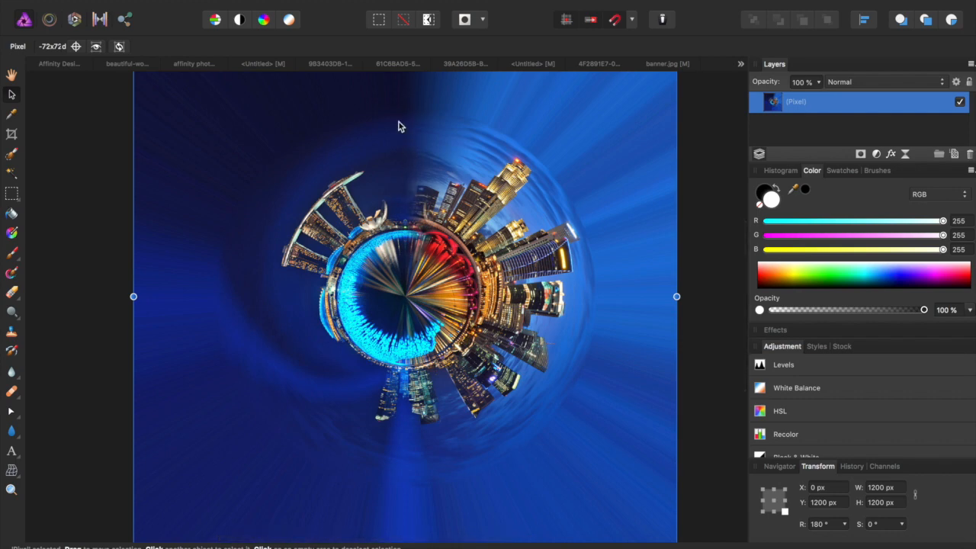
{"action": "scroll", "coordinate": [399, 122], "scroll_direction": "down", "scroll_amount": 2}
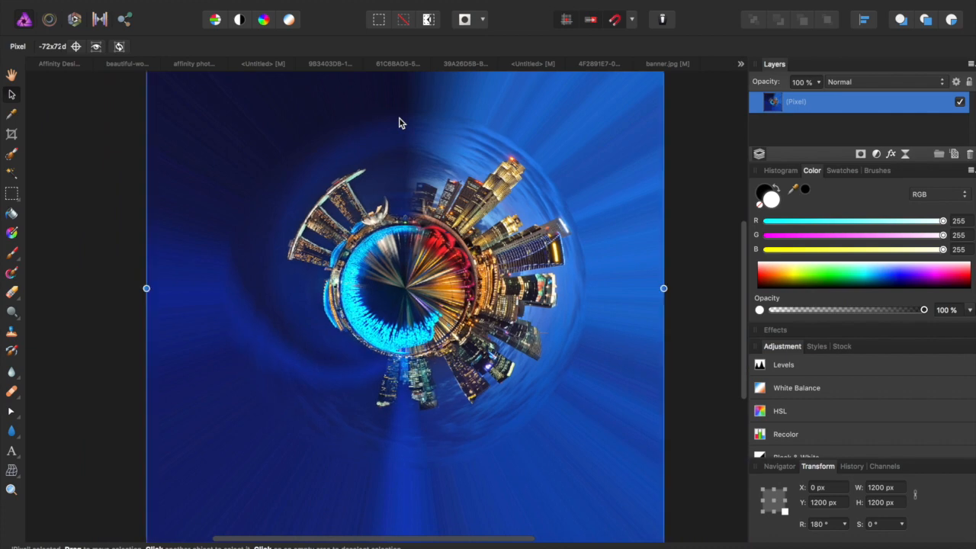
{"action": "left_click", "coordinate": [12, 194]}
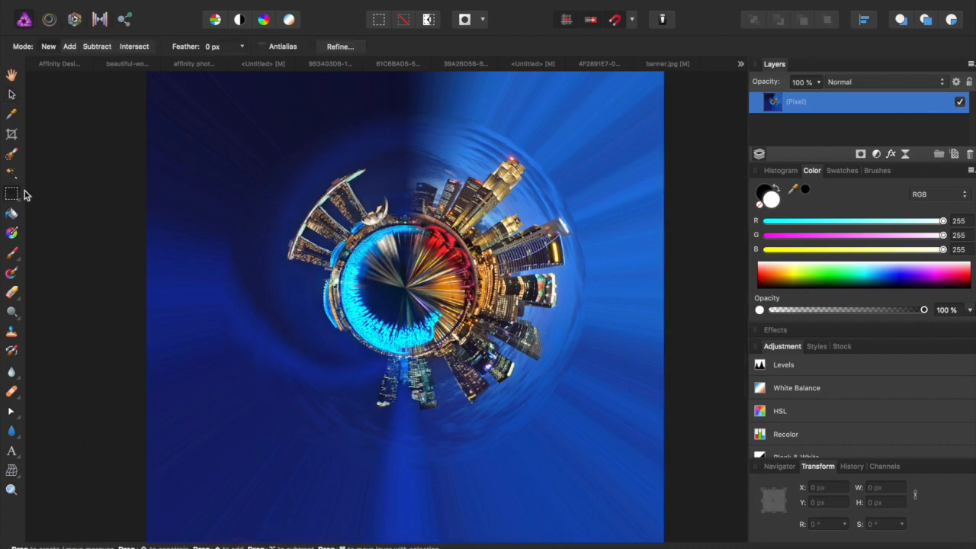
- Pull all four crop edges in around the planet and apply the 790 × 809 px crop
{"action": "key", "text": "c"}
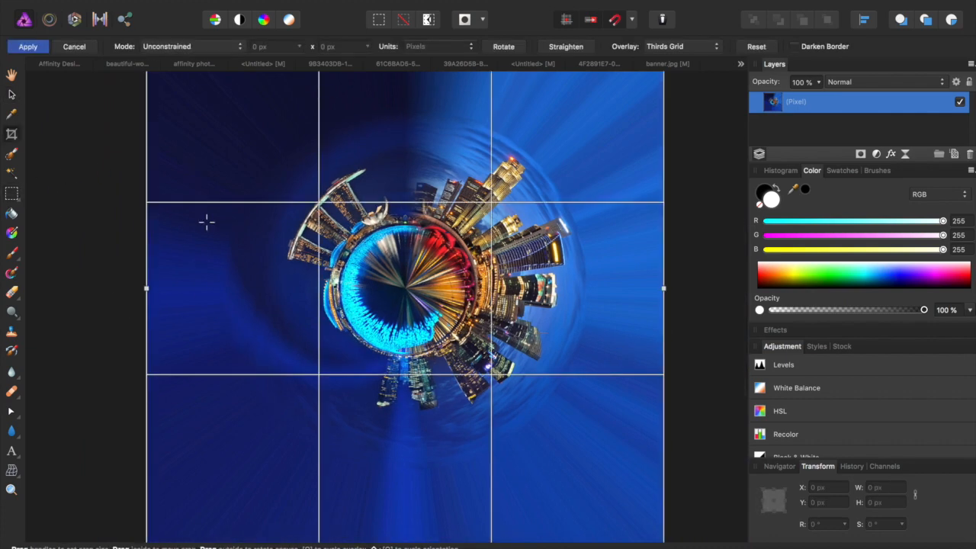
{"action": "scroll", "coordinate": [207, 220], "scroll_direction": "up", "scroll_amount": 4}
{"action": "scroll", "coordinate": [251, 159], "scroll_direction": "down", "scroll_amount": 3}
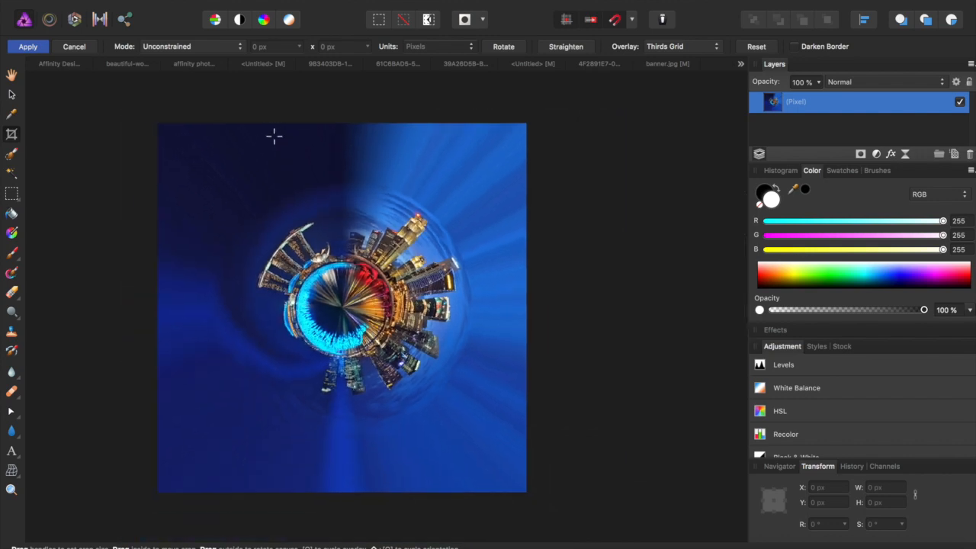
{"action": "left_click_drag", "start_coordinate": [341, 120], "coordinate": [341, 179]}
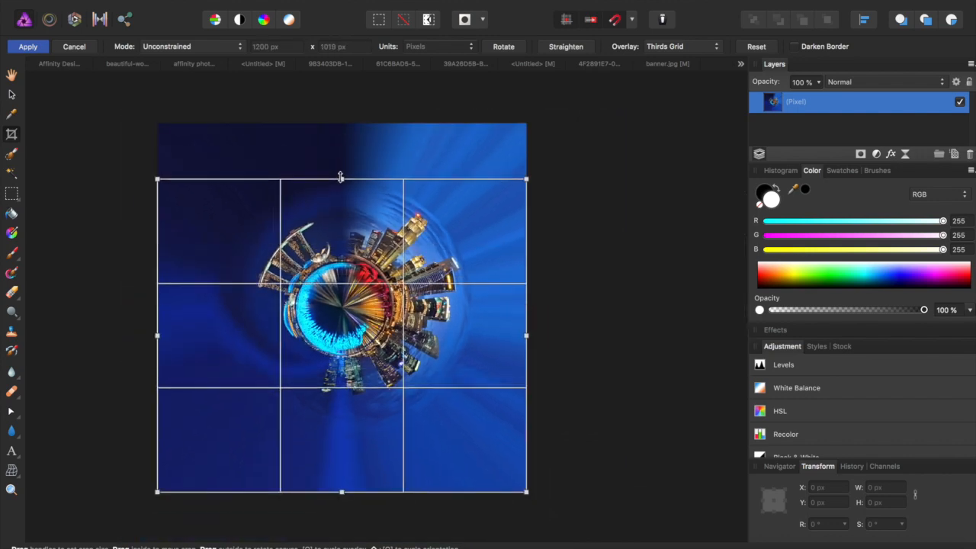
{"action": "left_click_drag", "start_coordinate": [342, 492], "coordinate": [342, 427]}
{"action": "left_click_drag", "start_coordinate": [528, 302], "coordinate": [473, 302]}
{"action": "left_click_drag", "start_coordinate": [159, 304], "coordinate": [231, 307]}
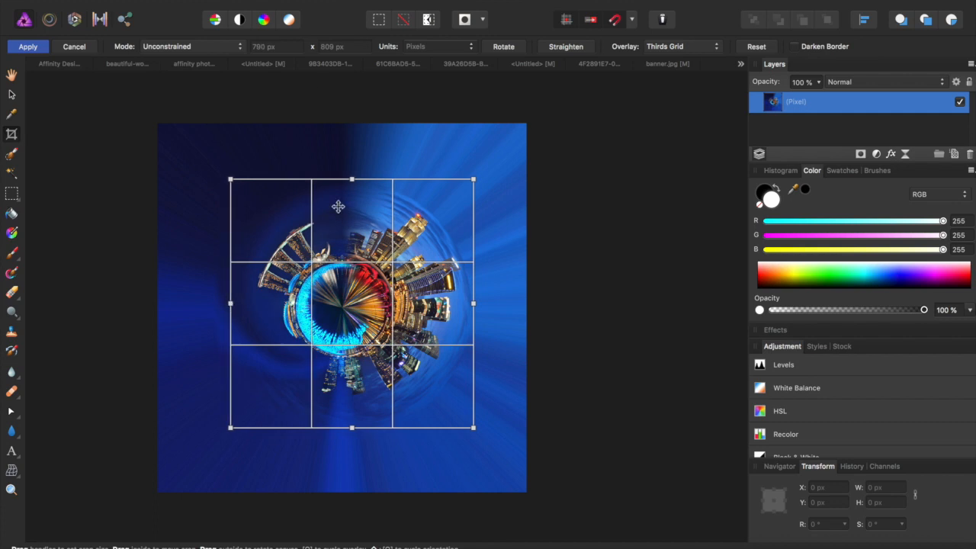
{"action": "left_click", "coordinate": [42, 48]}
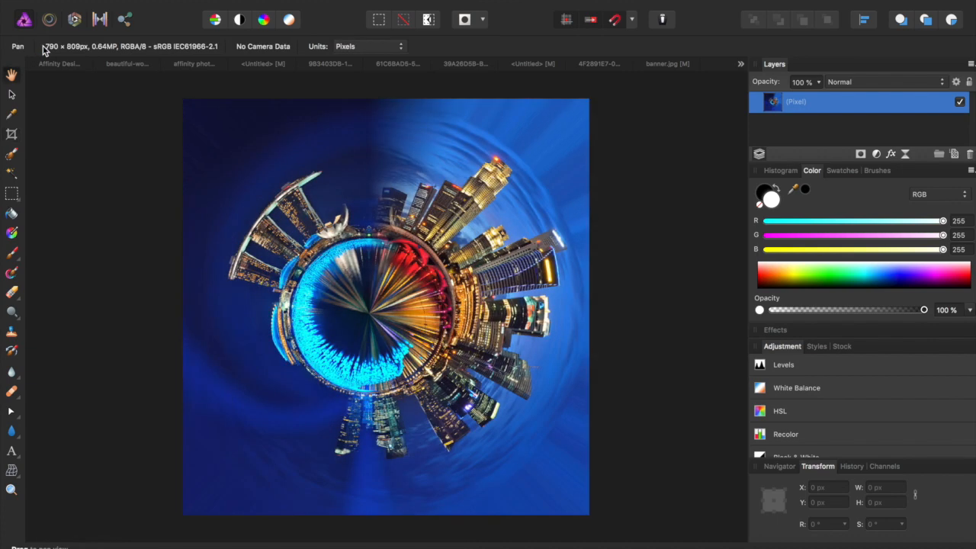